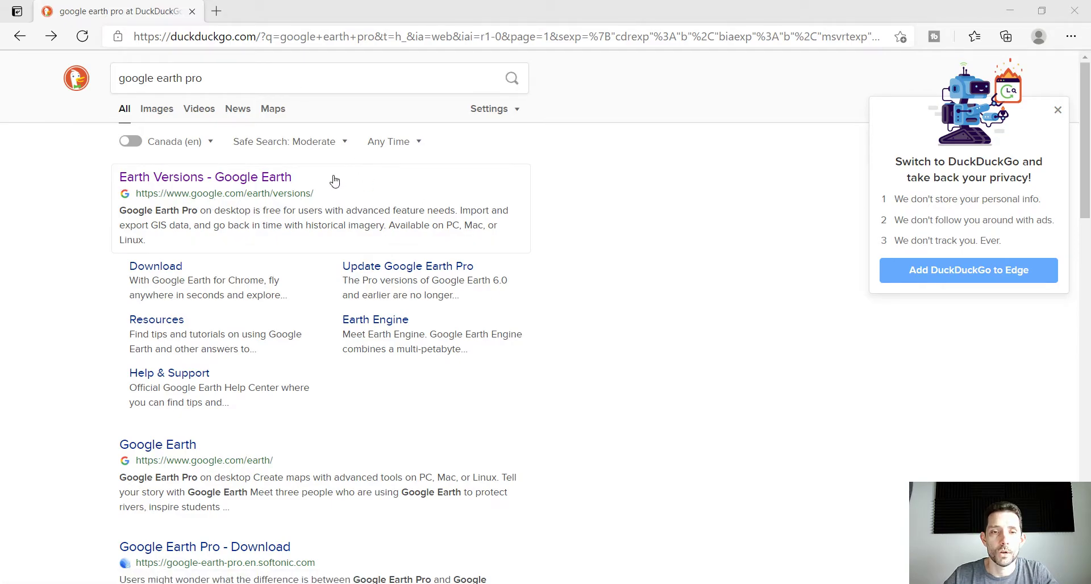
Open the Earth Versions page from the search results and download Google Earth Pro for desktop, accepting the terms.
click(247, 177)
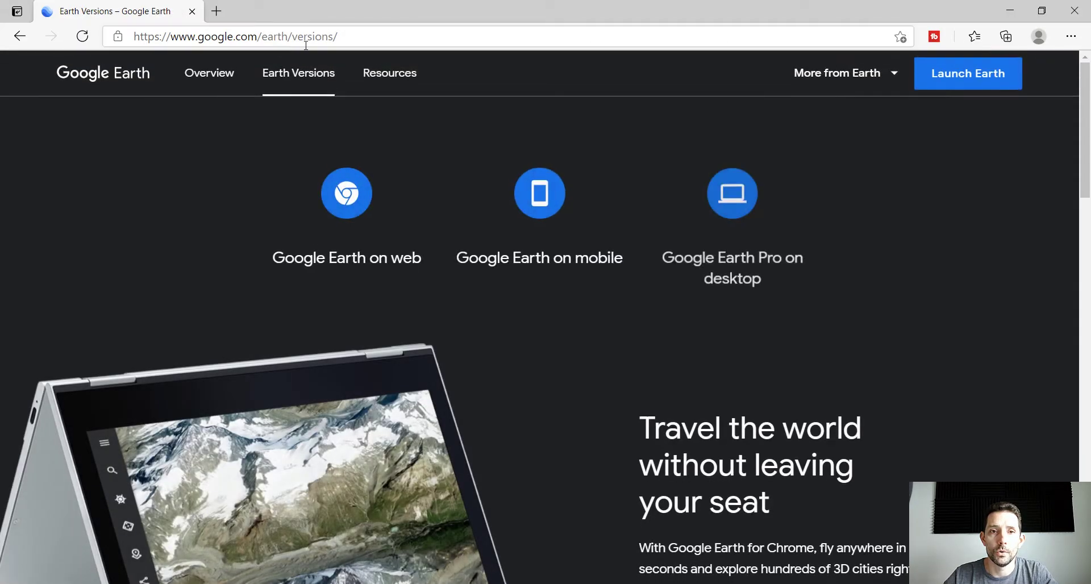
scroll(448, 184, down, 2)
scroll(448, 184, up, 2)
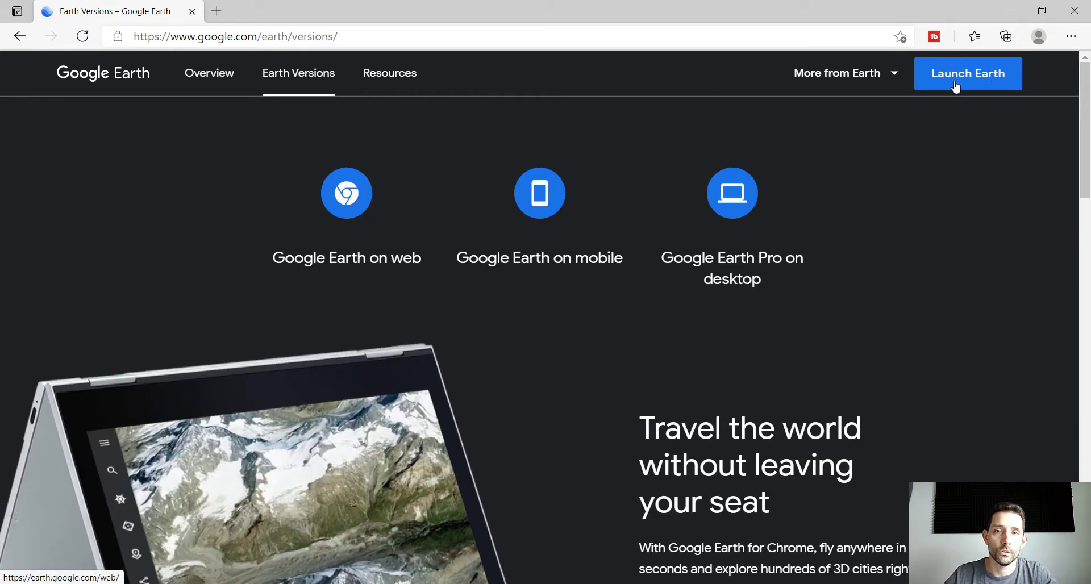
scroll(692, 147, down, 15)
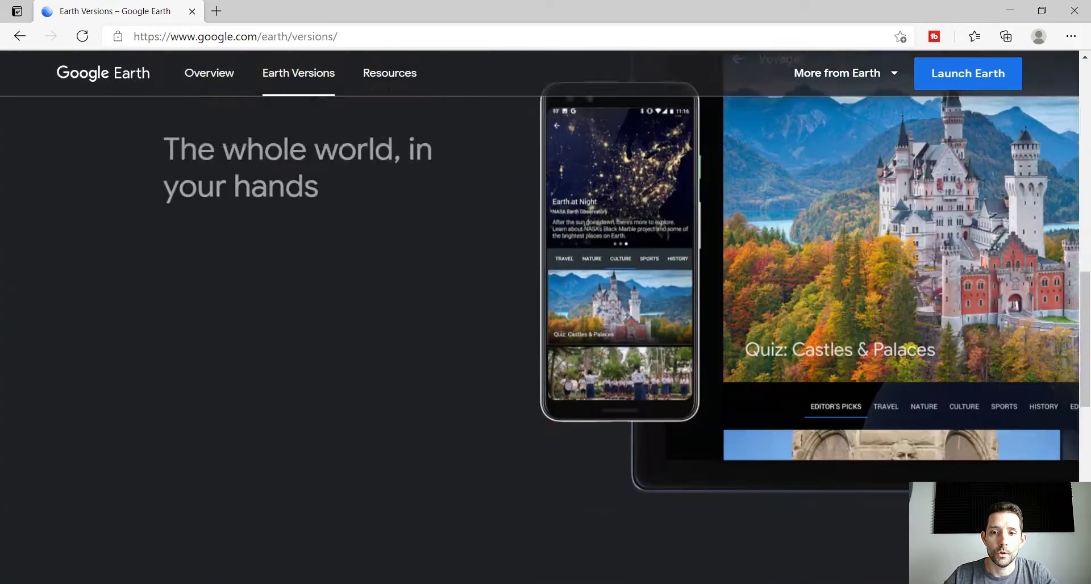
scroll(692, 146, up, 7)
scroll(692, 146, down, 4)
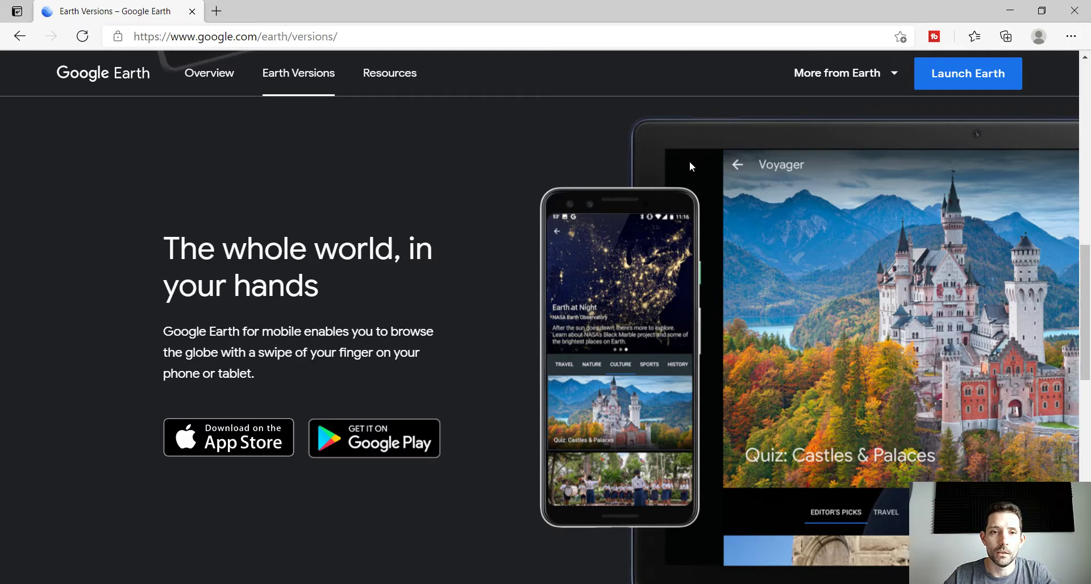
scroll(674, 185, down, 13)
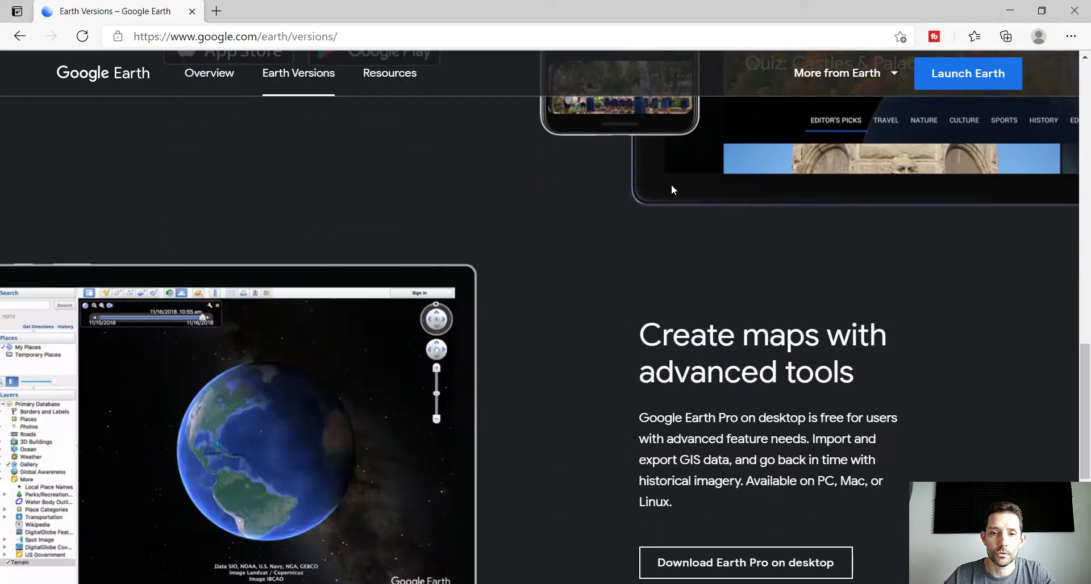
scroll(659, 258, up, 3)
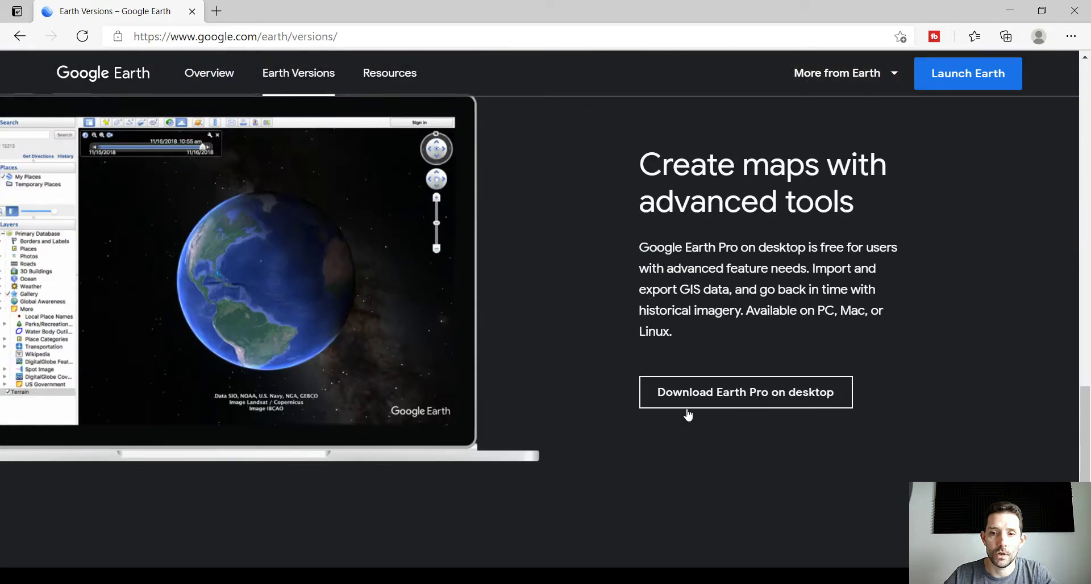
click(786, 398)
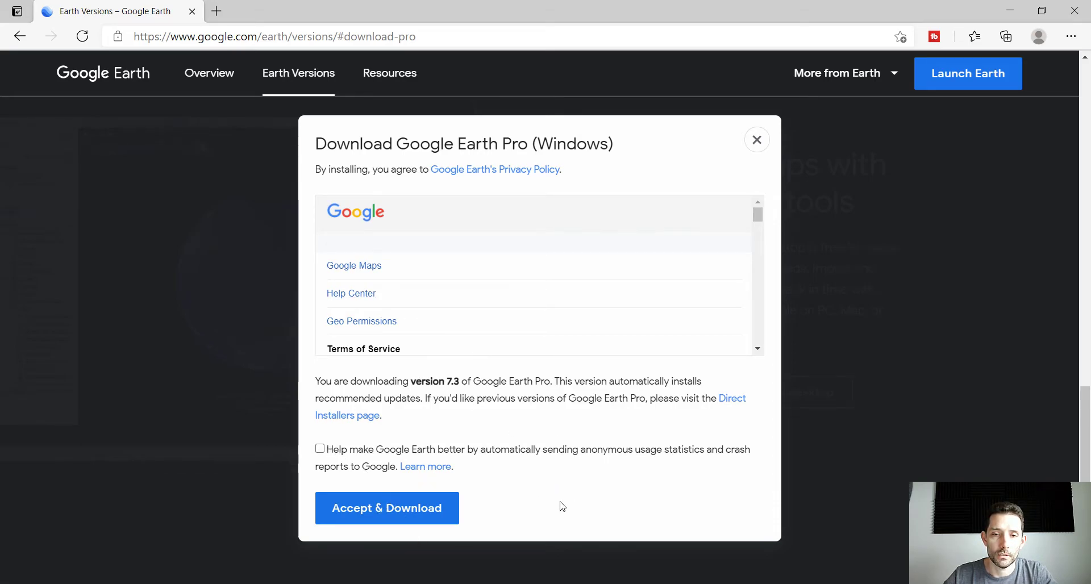
click(399, 513)
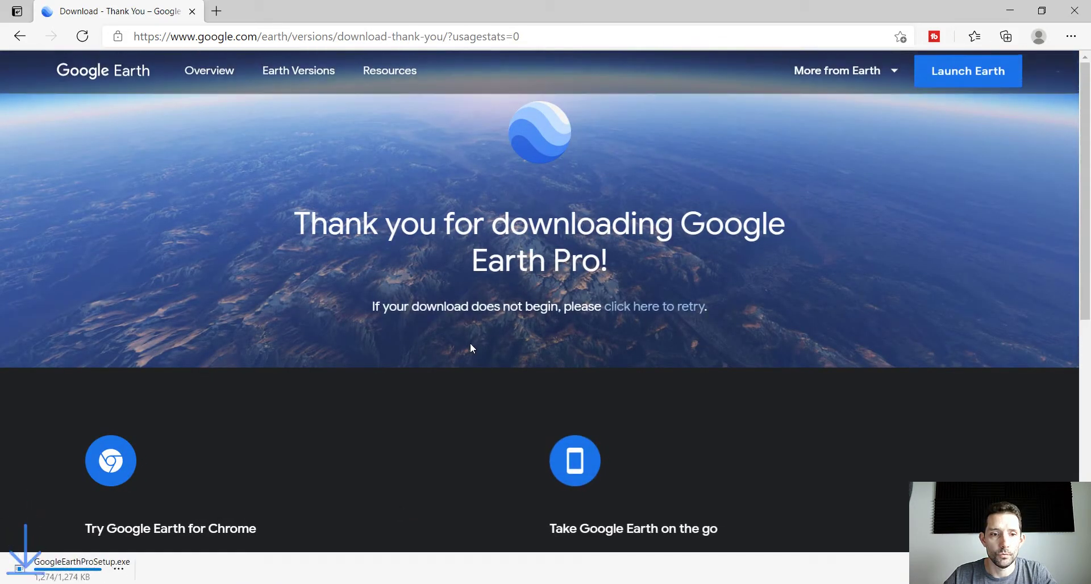
Run GoogleEarthProSetup.exe, allow it to make changes to the device, and close the installer once it finishes.
click(104, 569)
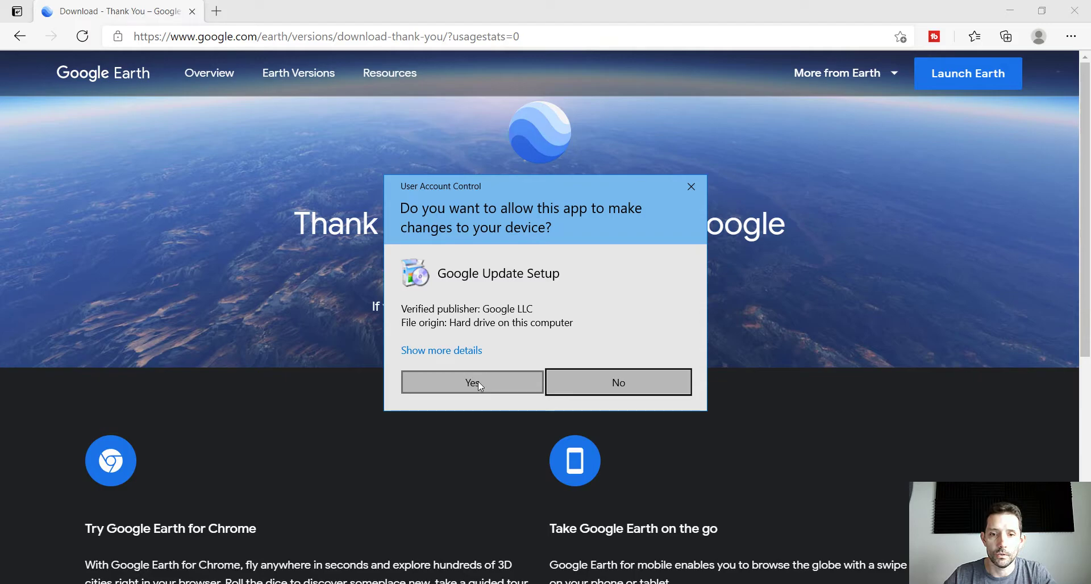
click(478, 380)
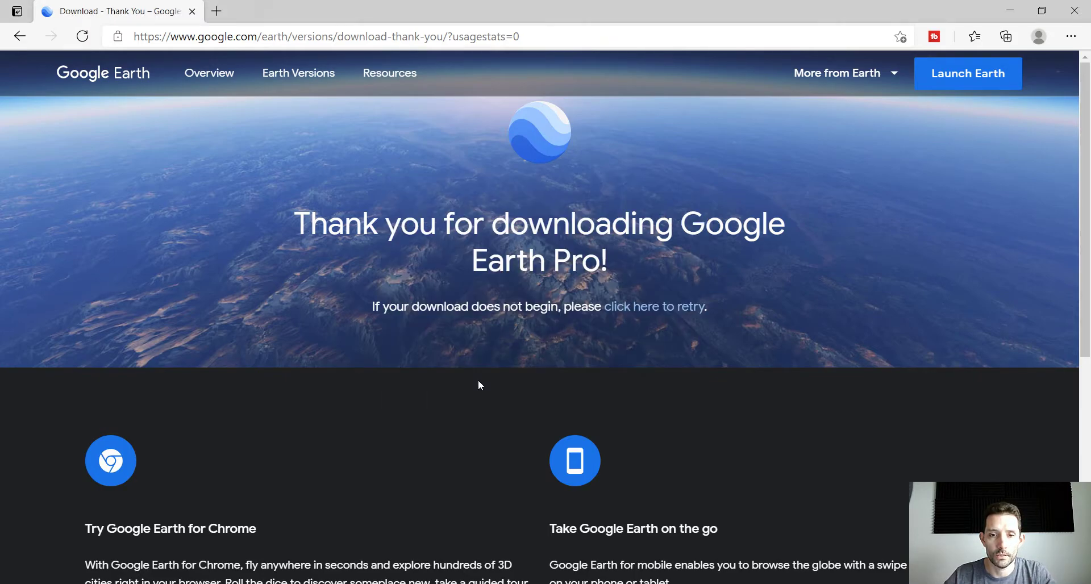
click(1013, 11)
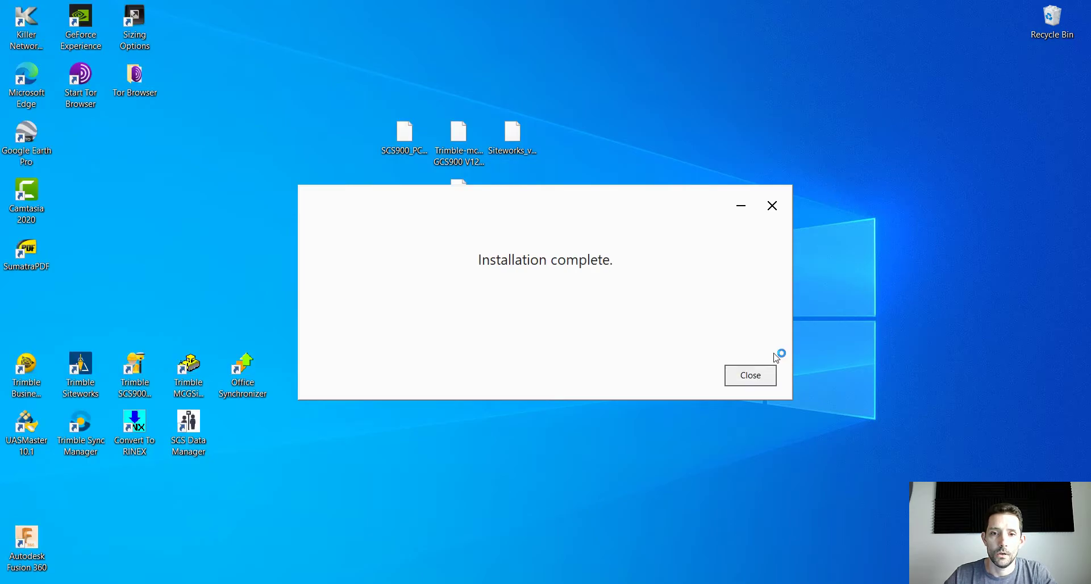
click(764, 376)
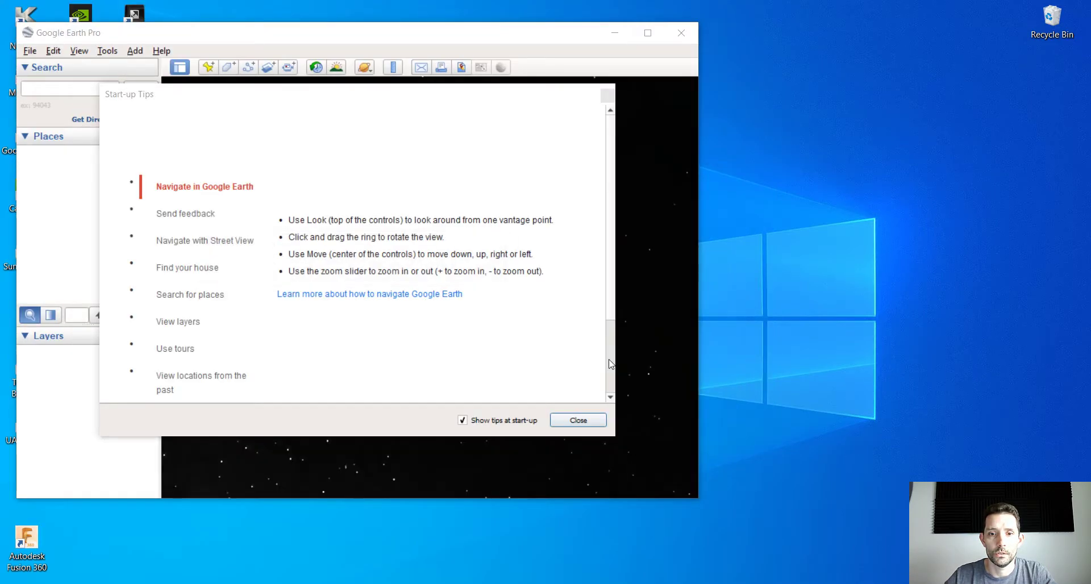
Turn off and close the start-up tips, and maximize the Google Earth Pro window.
click(468, 422)
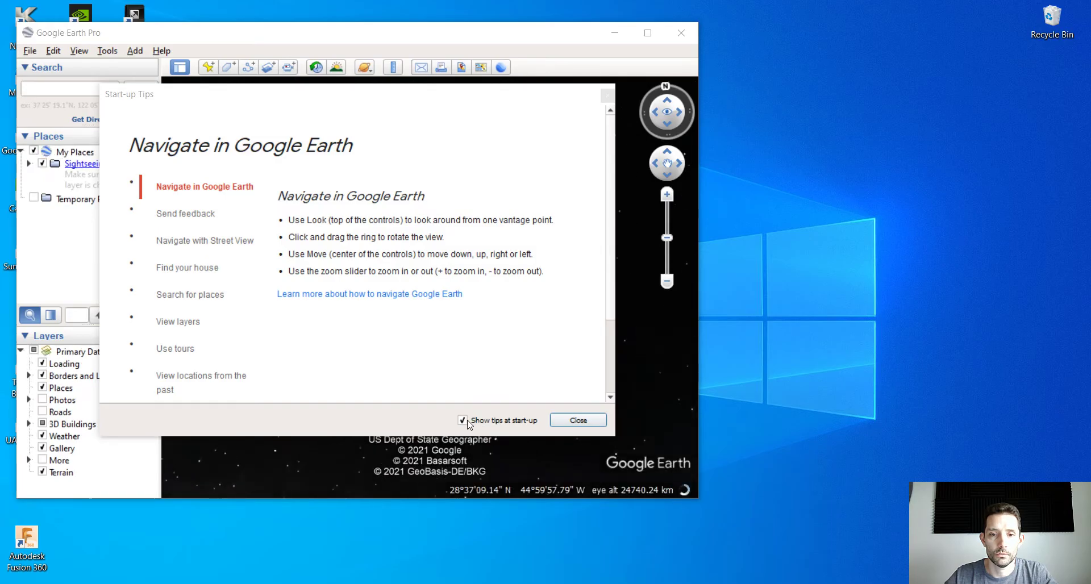
click(593, 422)
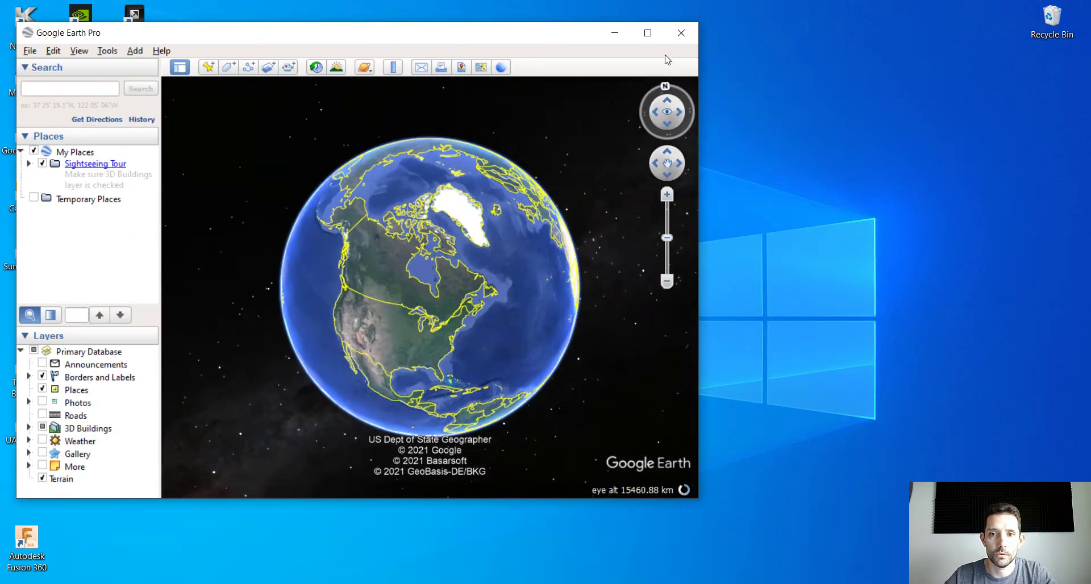
click(647, 33)
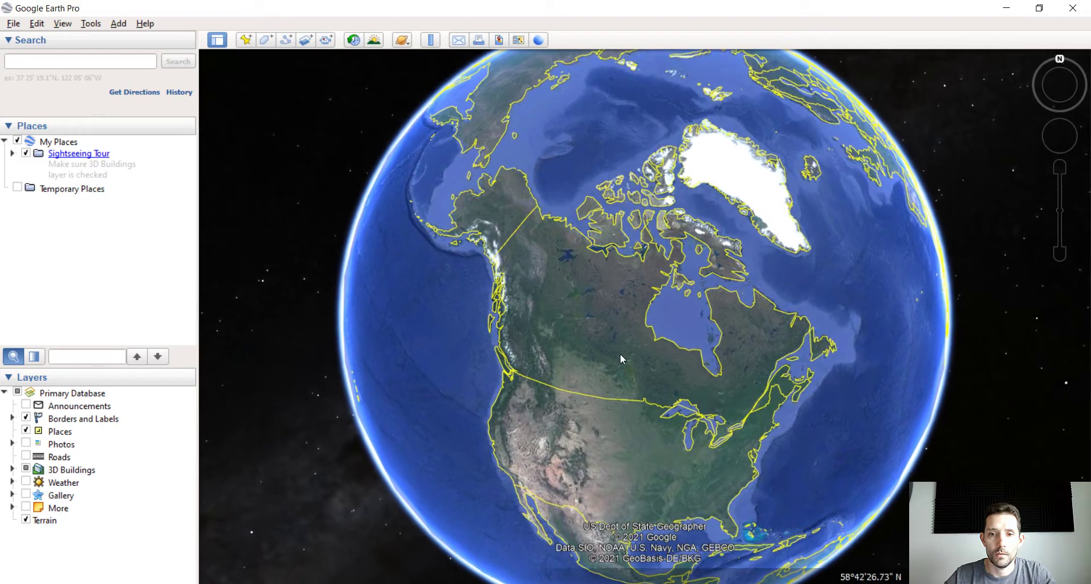
Zoom in from the globe to the farmland around Barrhead in western Canada, and zoom back out to the wider region.
scroll(418, 388, up, 3)
scroll(652, 302, up, 5)
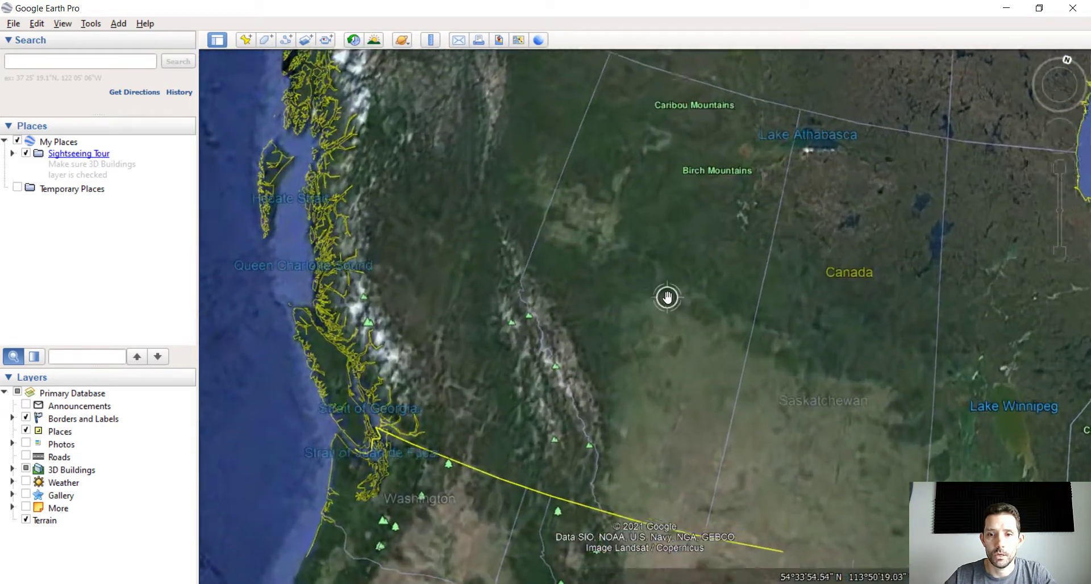
scroll(636, 318, up, 5)
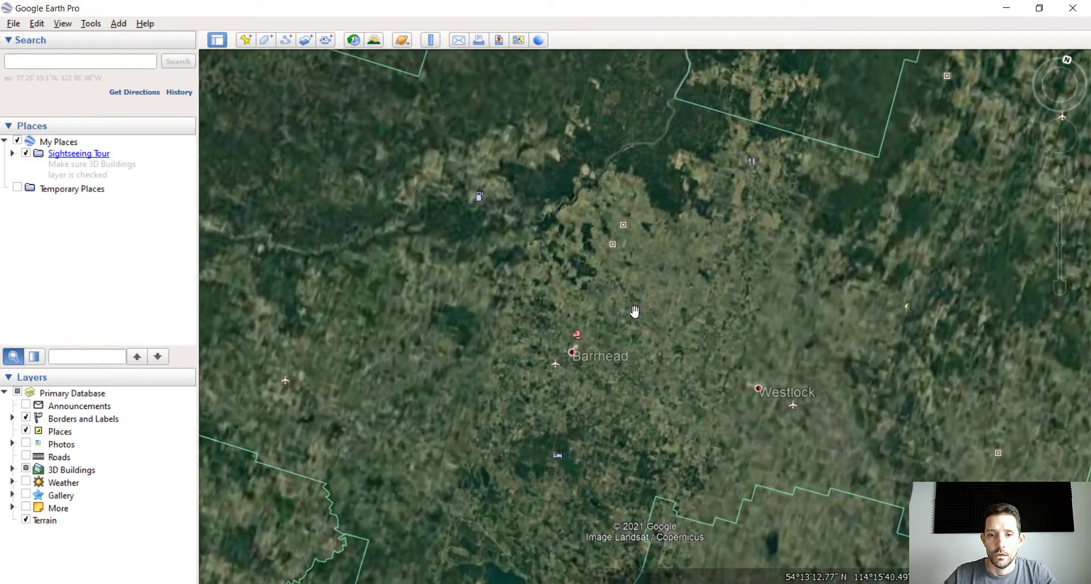
scroll(628, 298, up, 5)
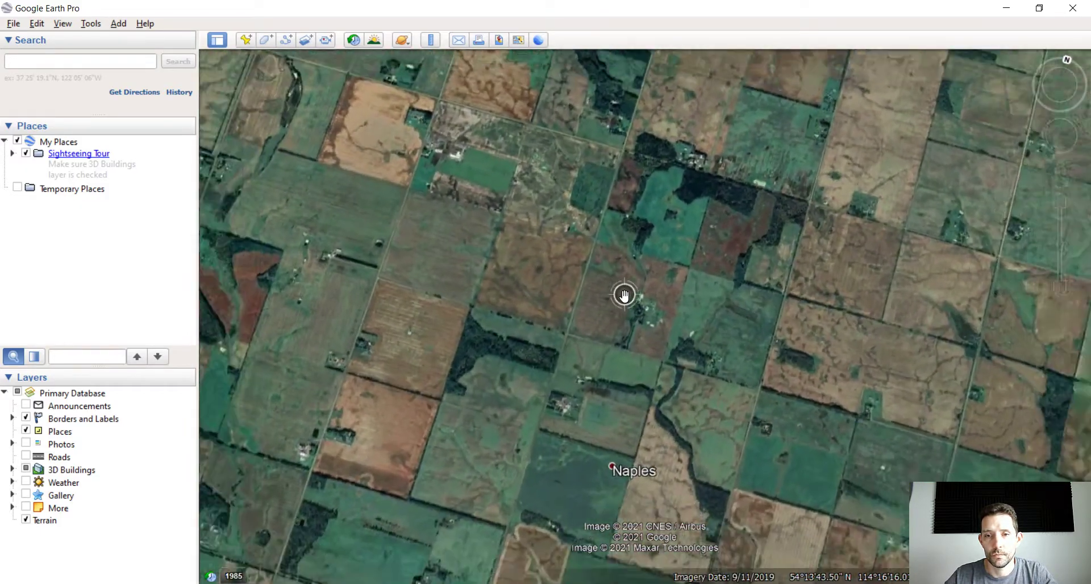
scroll(620, 287, down, 3)
scroll(619, 280, down, 3)
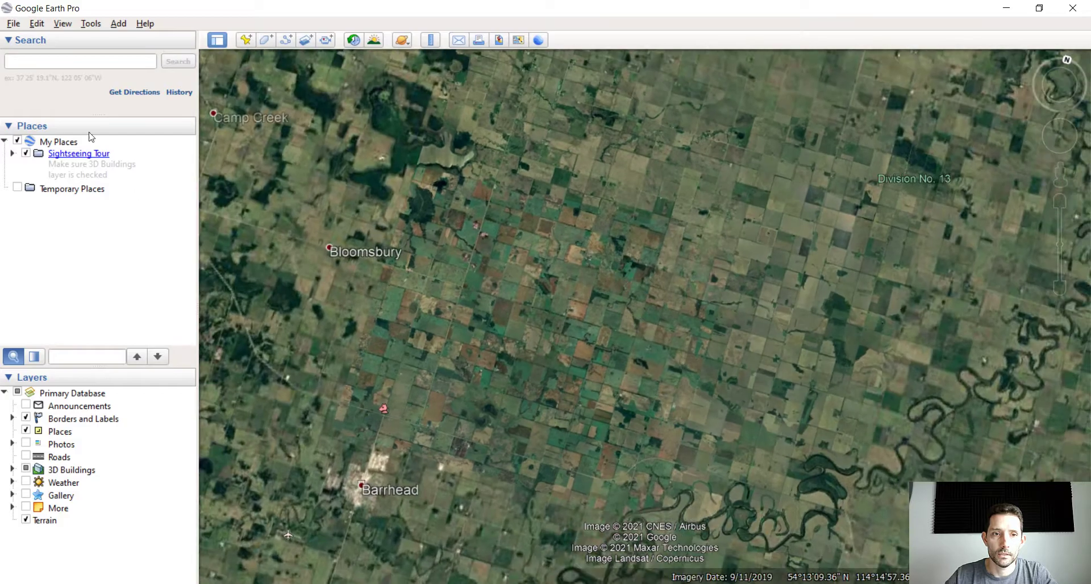
scroll(705, 388, down, 2)
scroll(705, 388, down, 5)
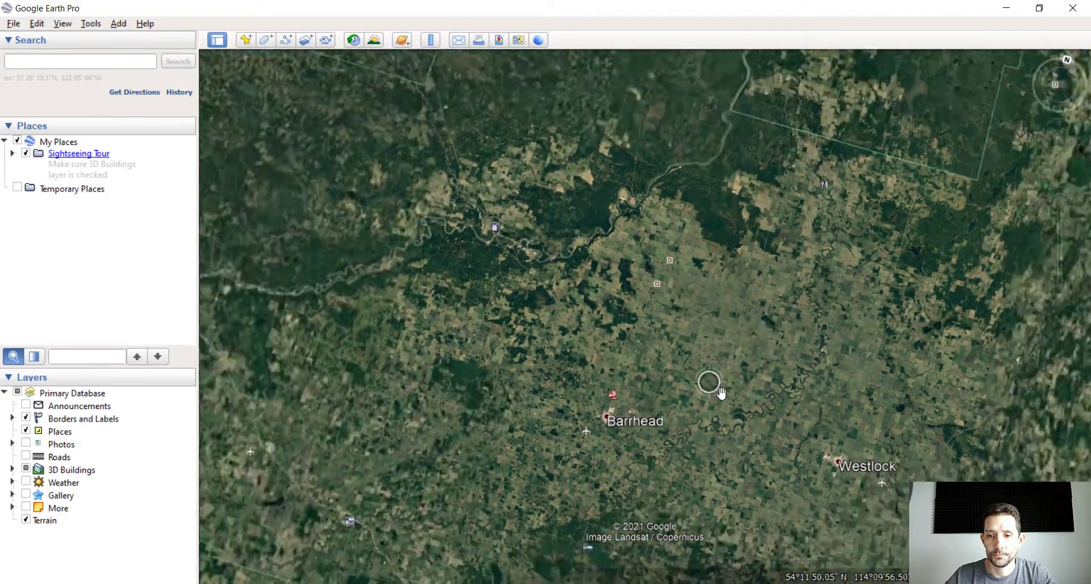
scroll(739, 392, down, 8)
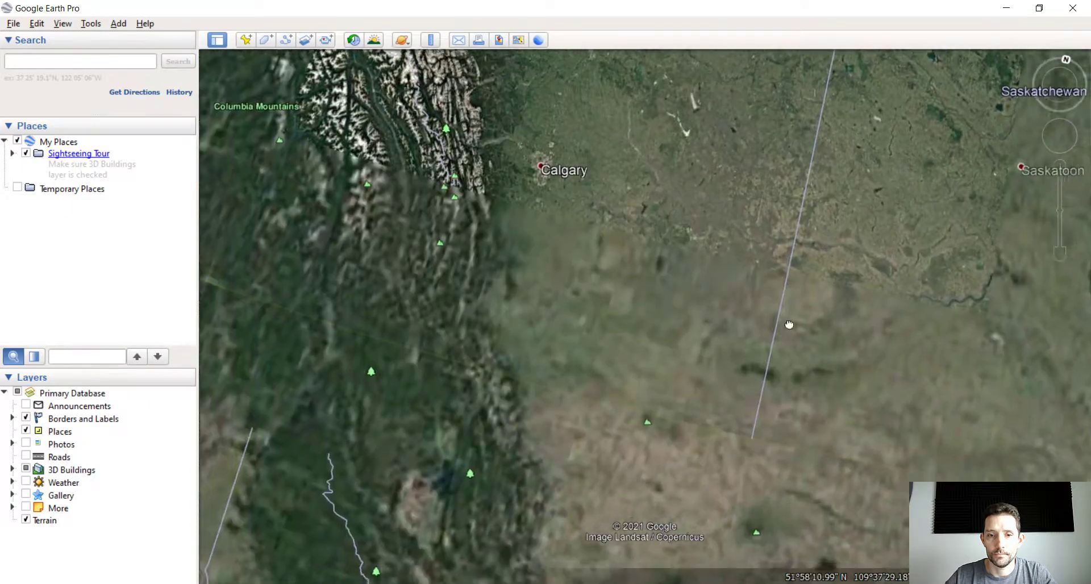
Move the map south to Utah and Wyoming and reset the view so north is up.
drag(789, 324, 685, 239)
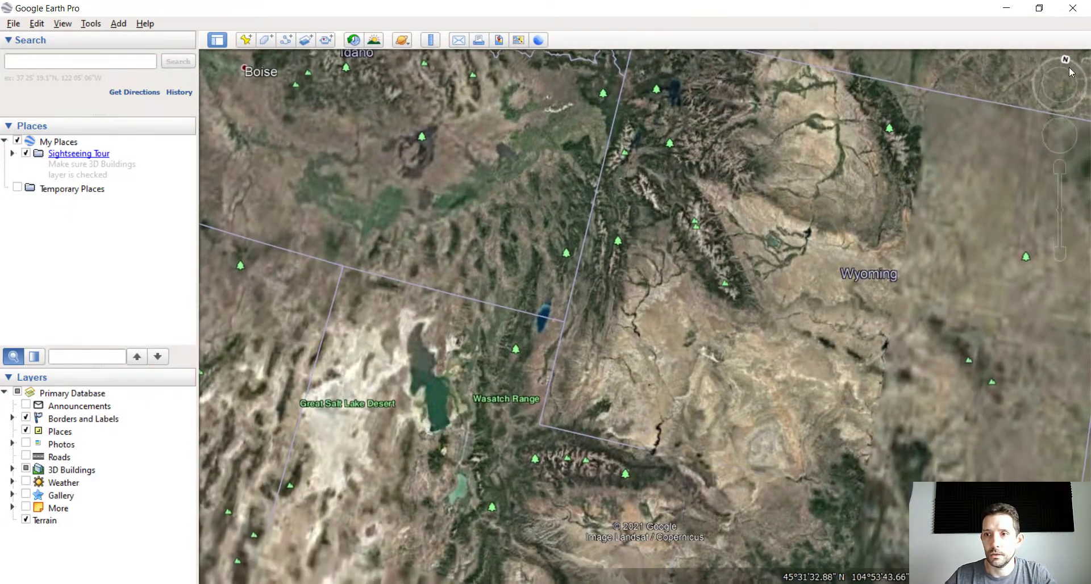
mouse_move(1061, 68)
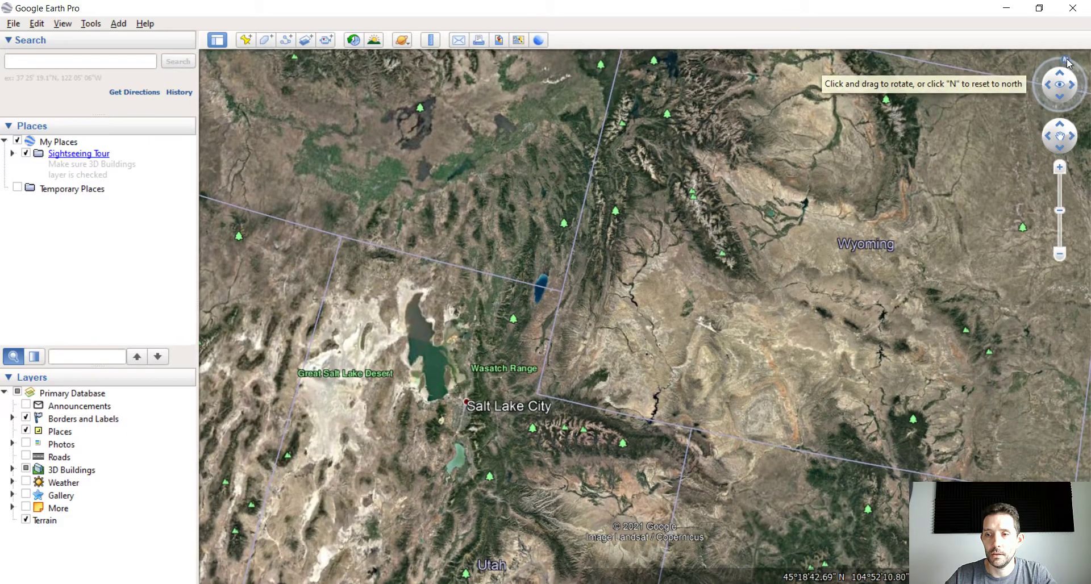
click(1066, 62)
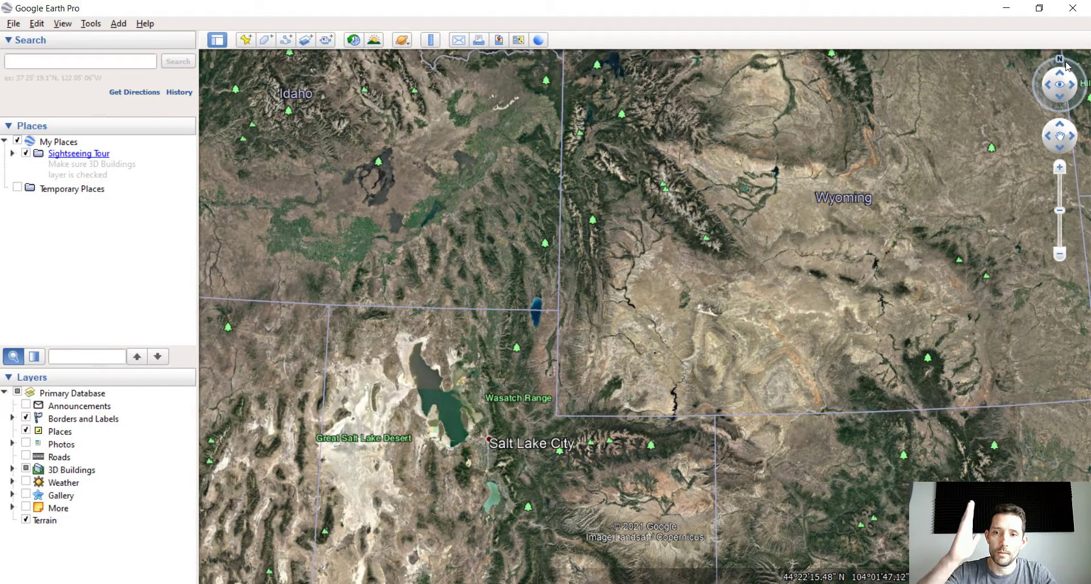
Show the Roads layer and hide the Places layer over downtown Salt Lake City.
scroll(487, 441, up, 5)
scroll(487, 414, up, 5)
scroll(477, 313, up, 5)
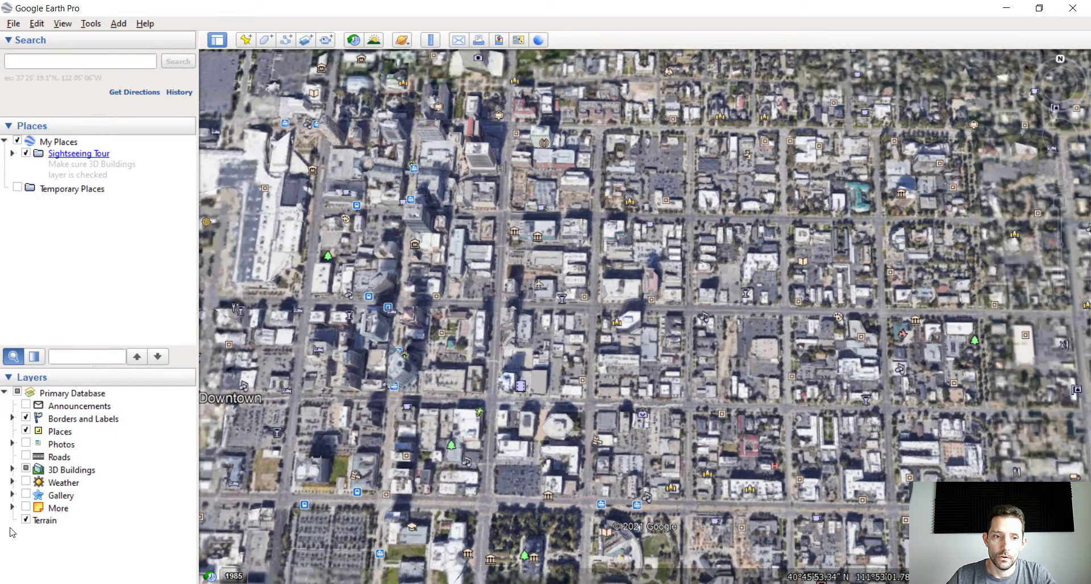
click(28, 458)
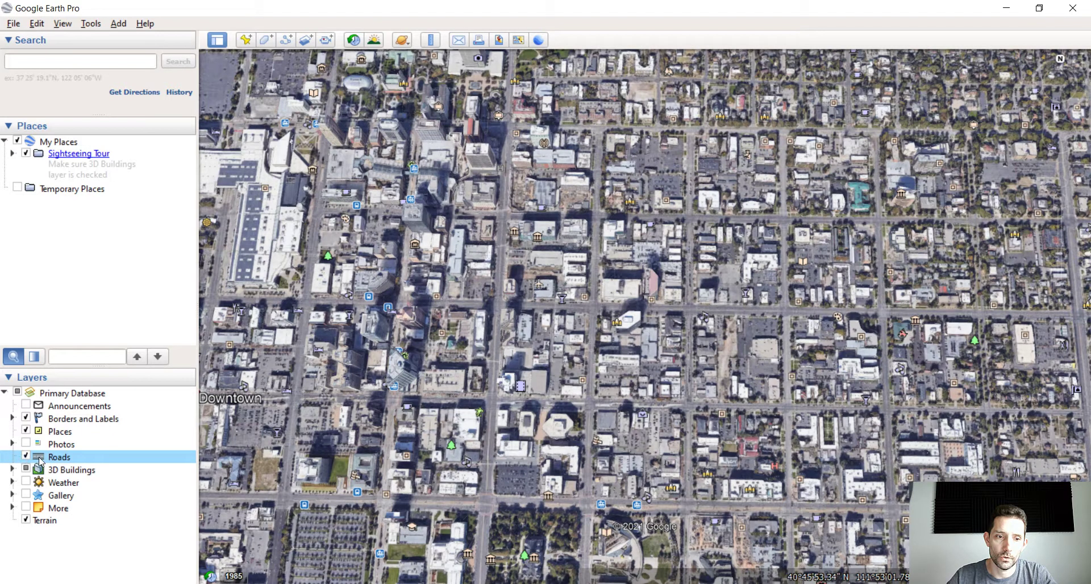
click(27, 431)
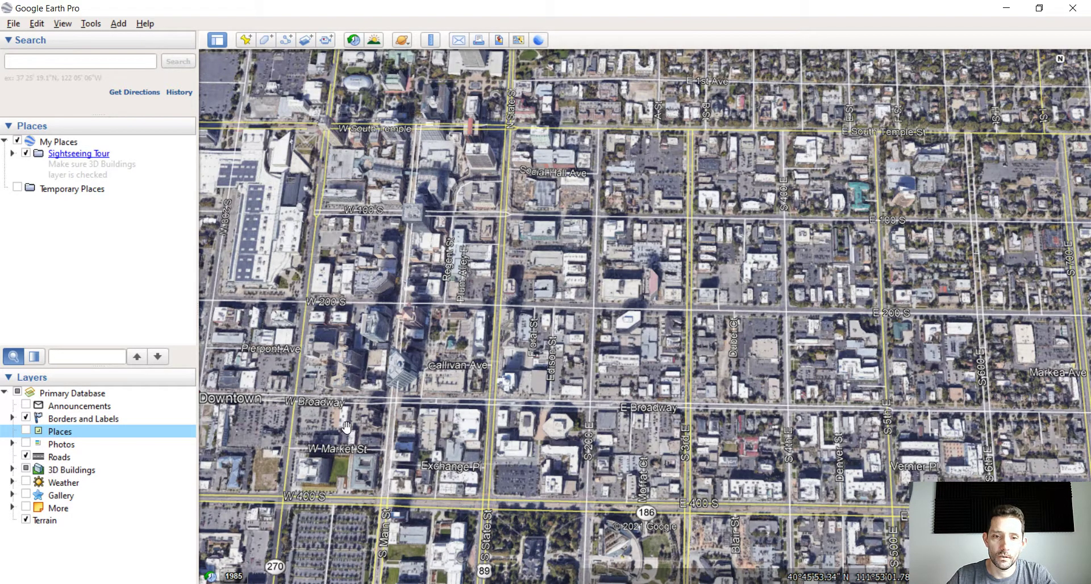
Tilt the view over downtown Salt Lake City and switch the 3D Buildings layer off and fully back on.
right_drag(444, 398, 426, 359)
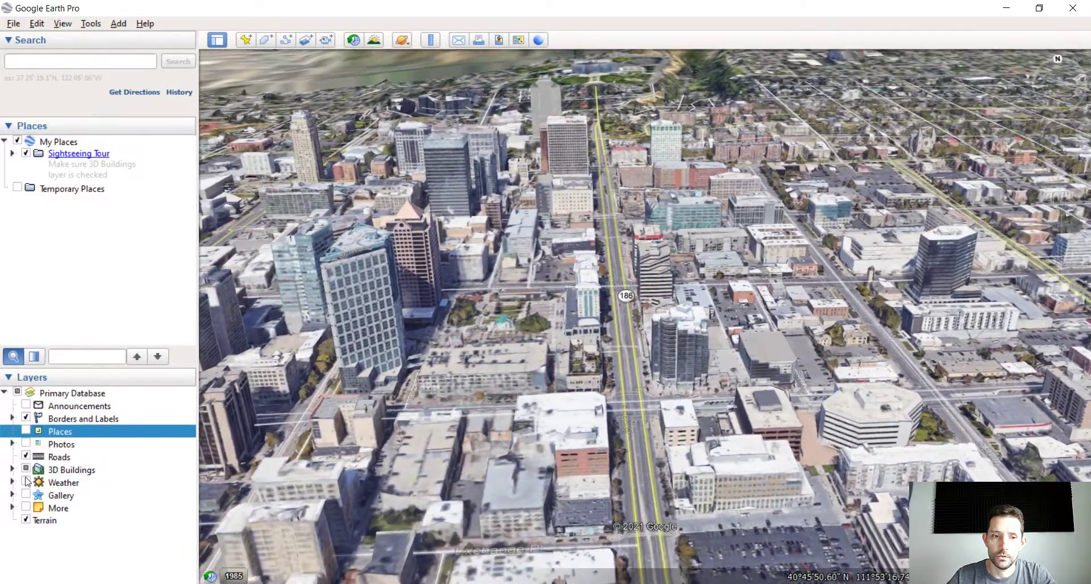
click(25, 469)
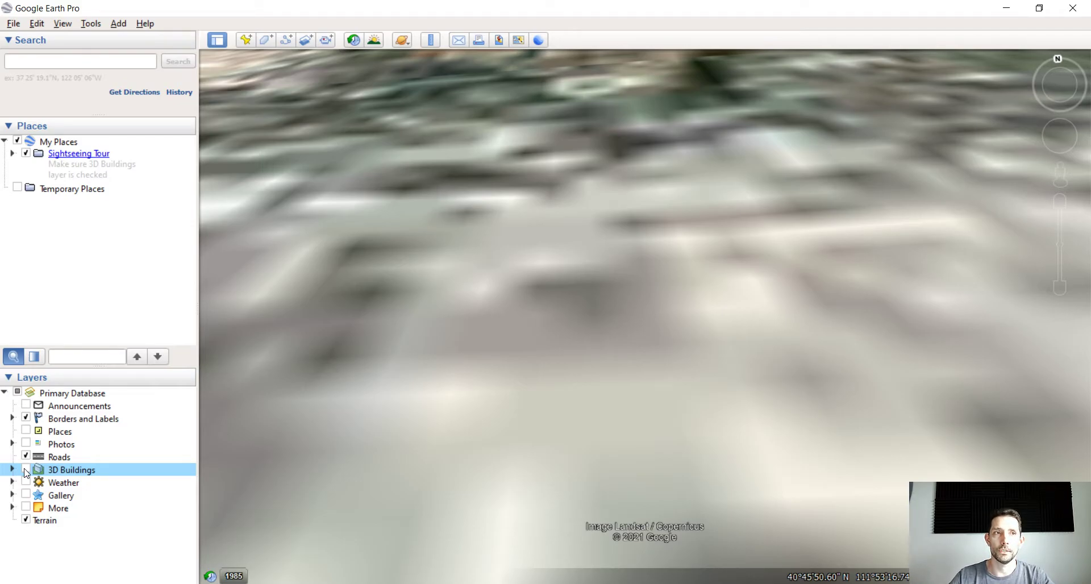
click(26, 470)
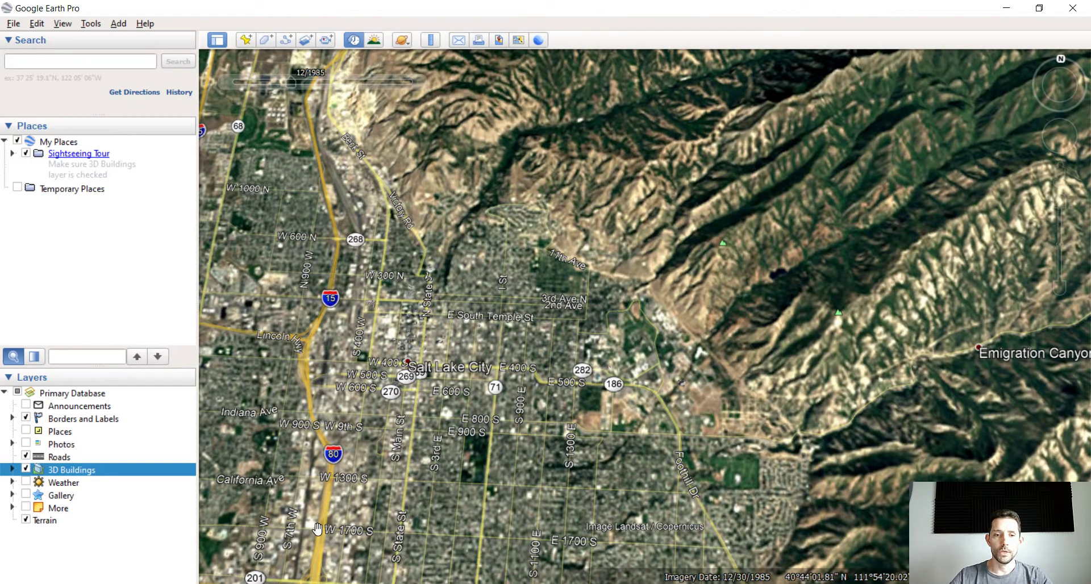
Compare historical imagery around I-215 and Redwood Road by setting the timeline to 9/2020, 10/2011 and 8/2006.
scroll(392, 367, up, 5)
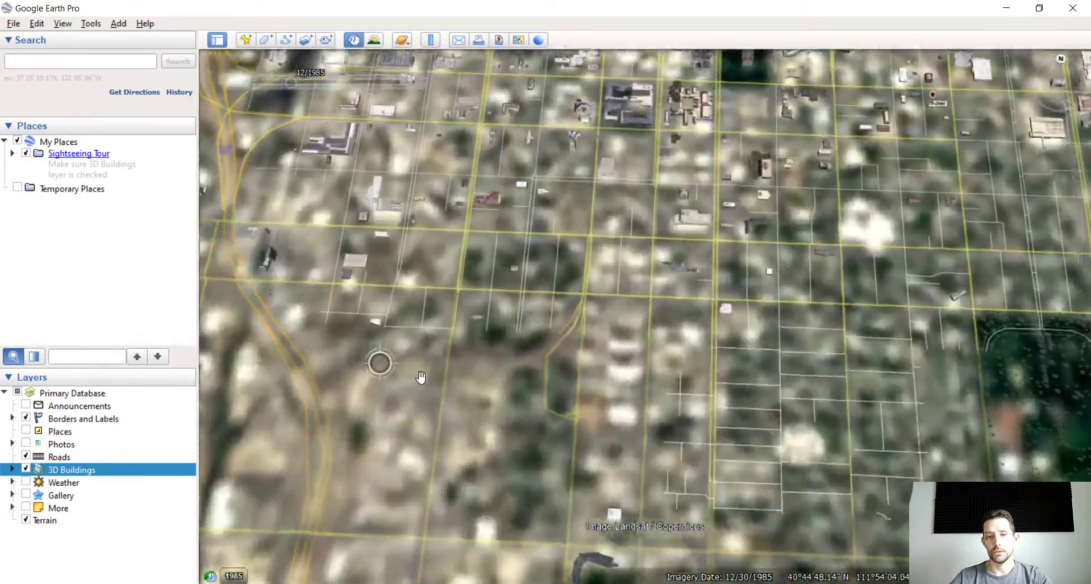
scroll(559, 311, up, 5)
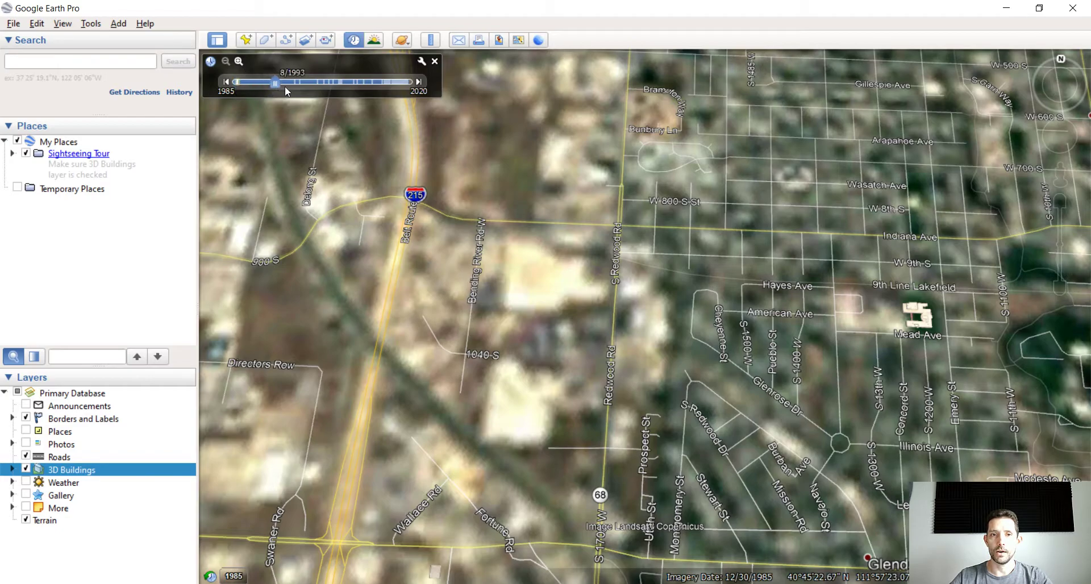
drag(285, 87, 398, 91)
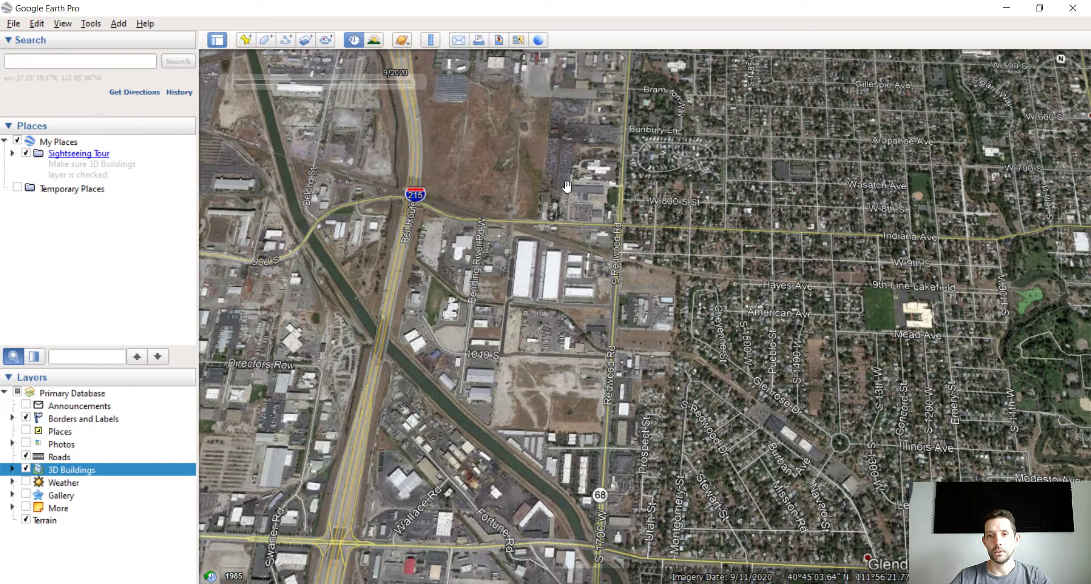
drag(410, 83, 367, 84)
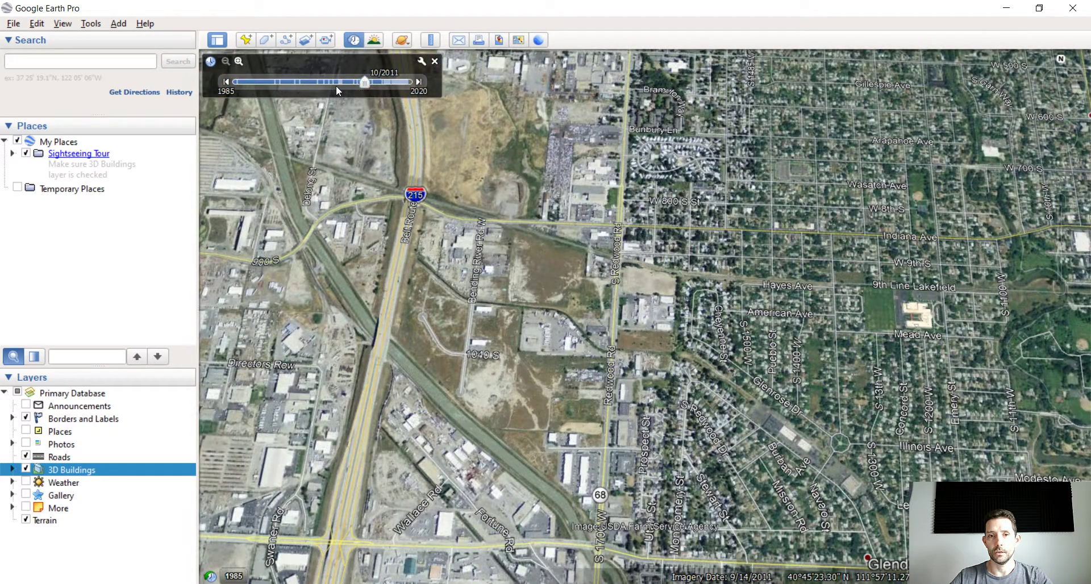
click(339, 84)
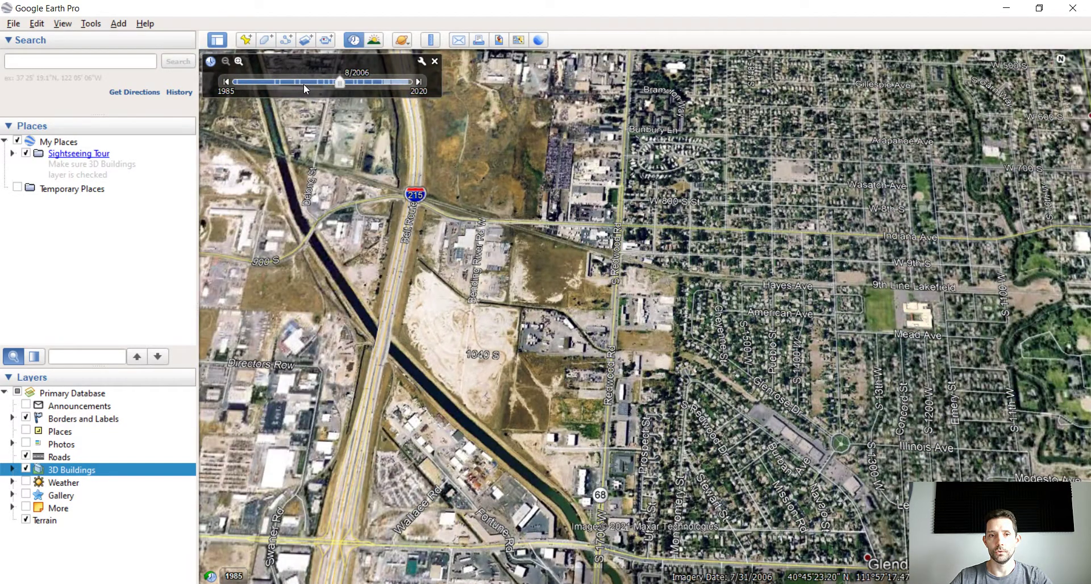
Compare older and newer imagery around I-215 by setting the timeline to 10/1998, 8/1994, 11/2015 and 9/2020.
click(303, 83)
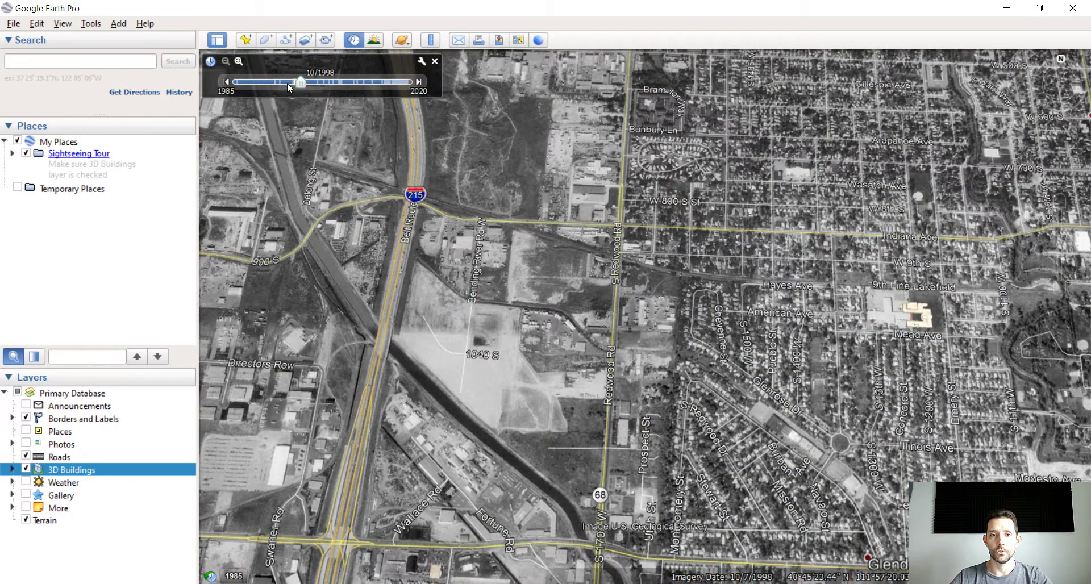
click(284, 83)
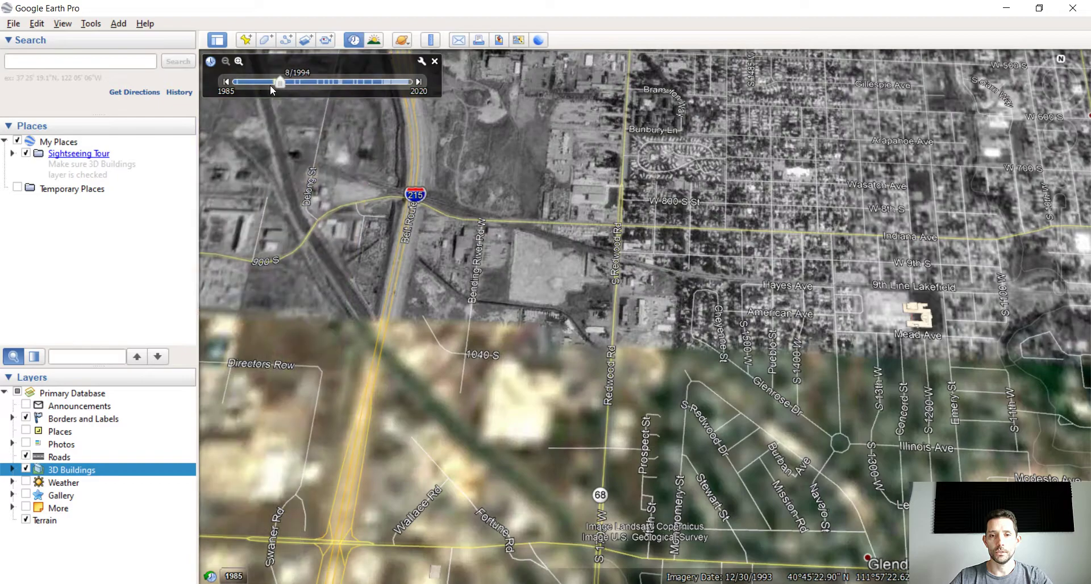
click(385, 83)
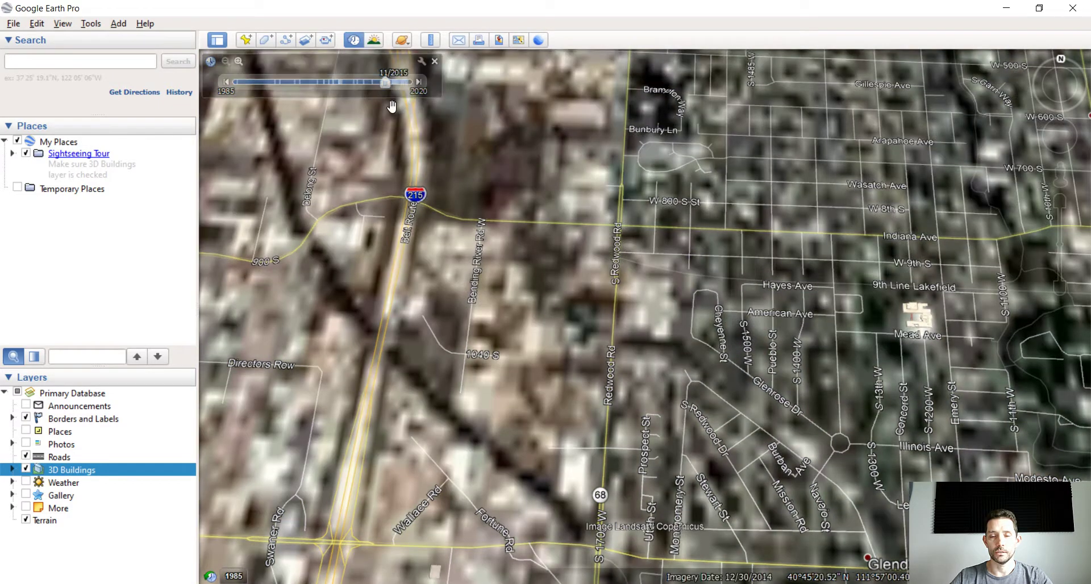
drag(386, 82, 460, 87)
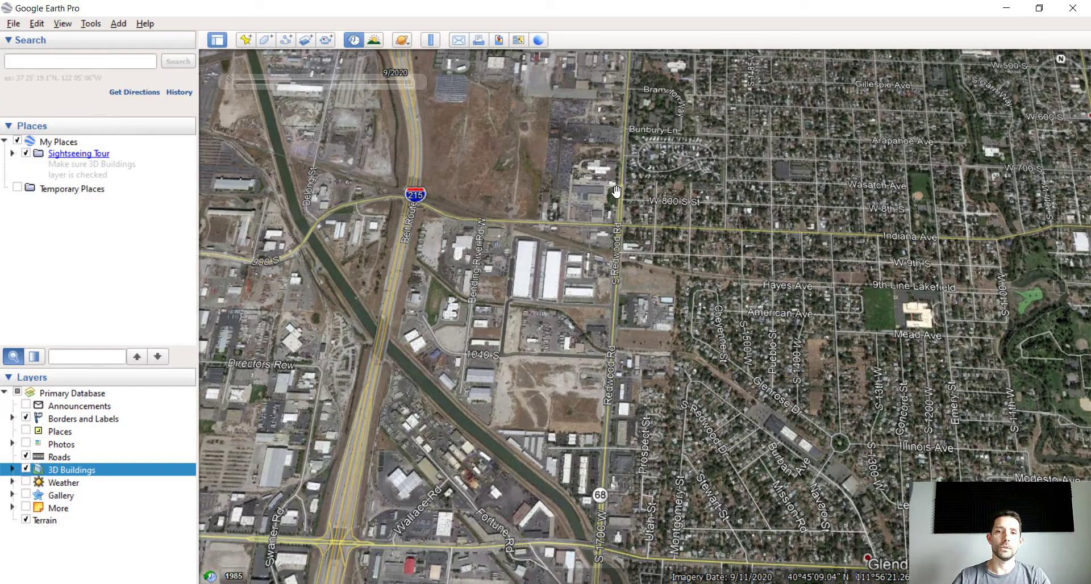
Move the map north from Salt Lake City past Idaho to the remote area near Canada's Caribou Mountains, close up on two small round lakes.
scroll(648, 216, down, 5)
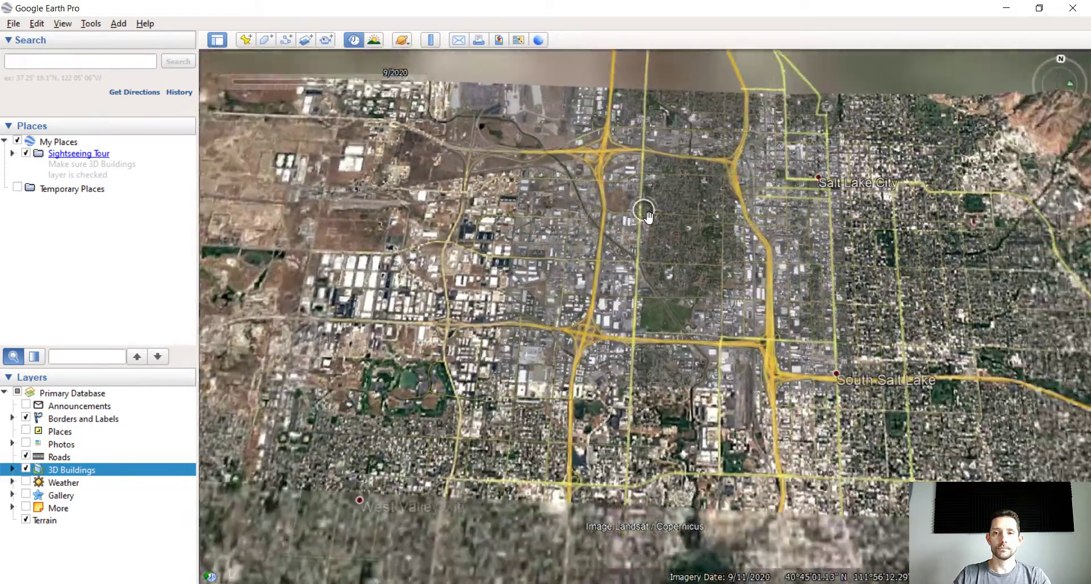
scroll(649, 307, up, 5)
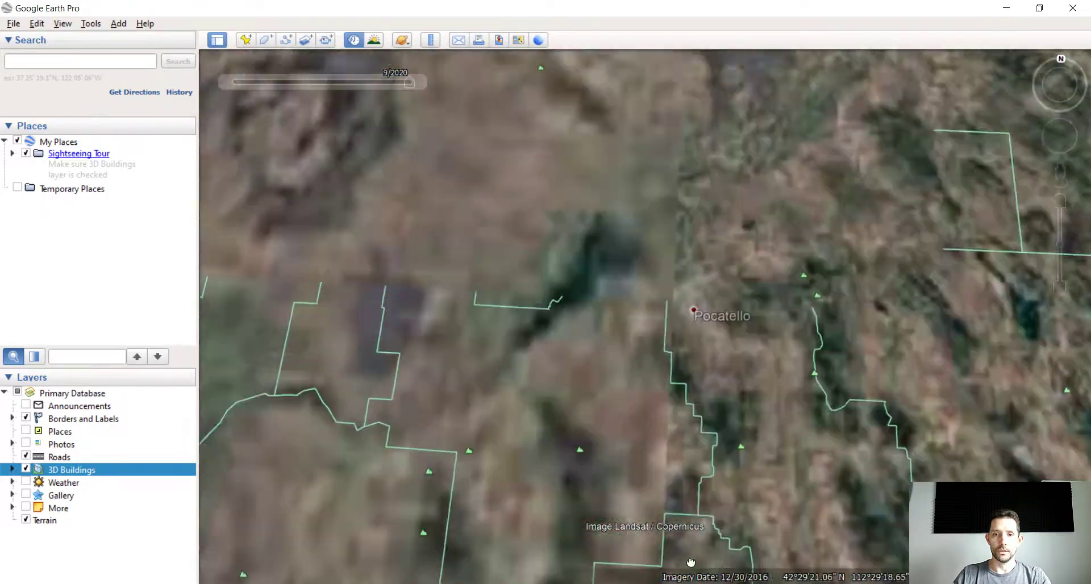
scroll(604, 431, down, 5)
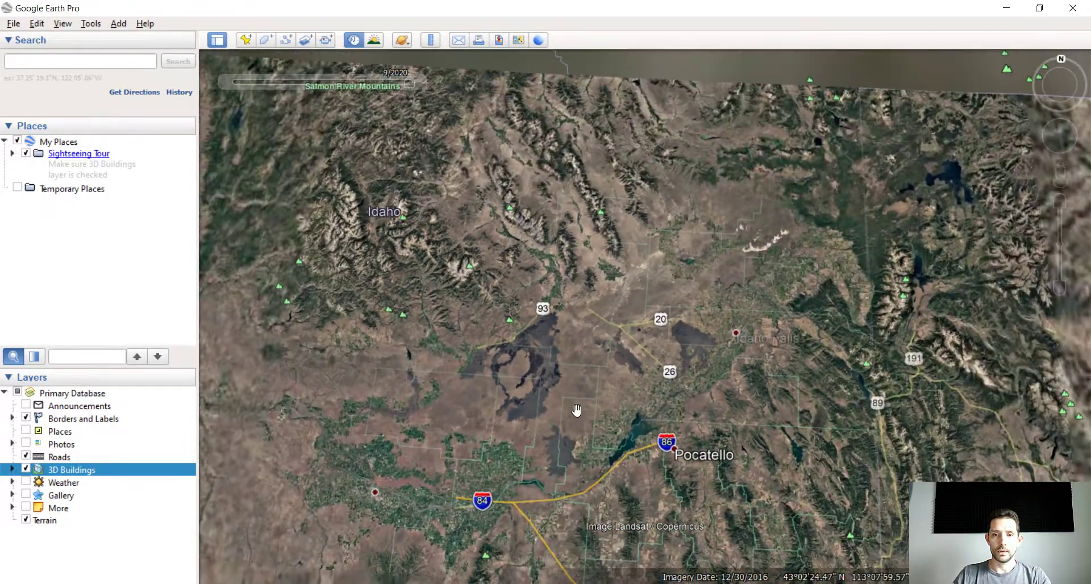
scroll(512, 309, down, 5)
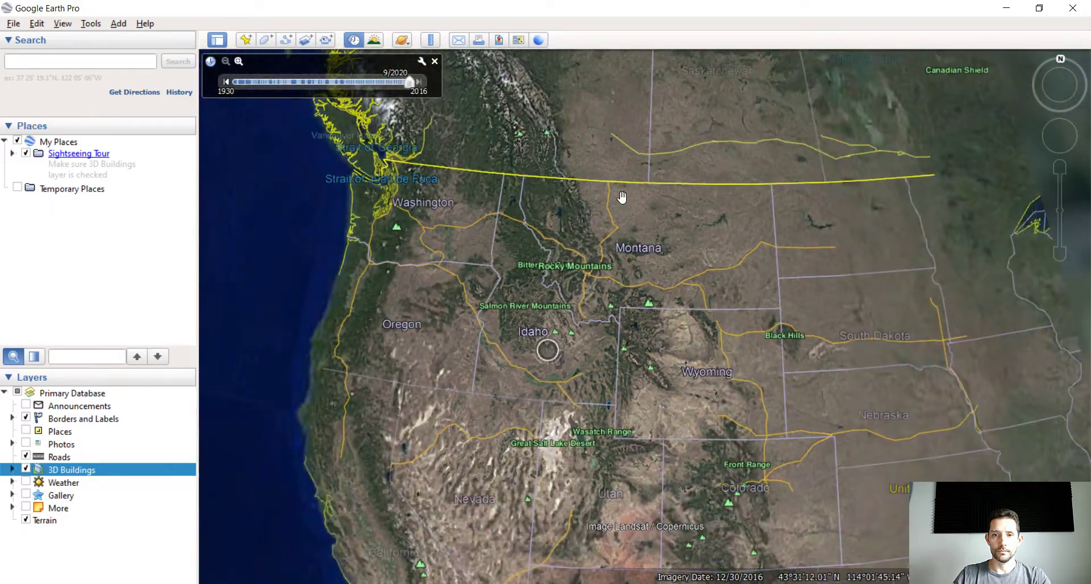
drag(621, 194, 621, 397)
scroll(684, 467, up, 3)
scroll(640, 460, up, 5)
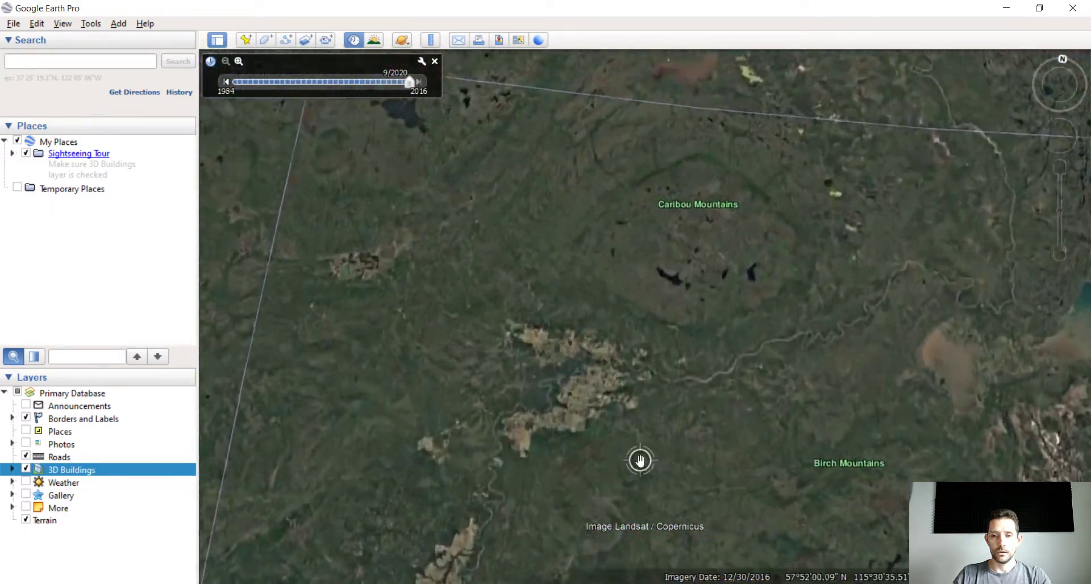
scroll(491, 422, up, 4)
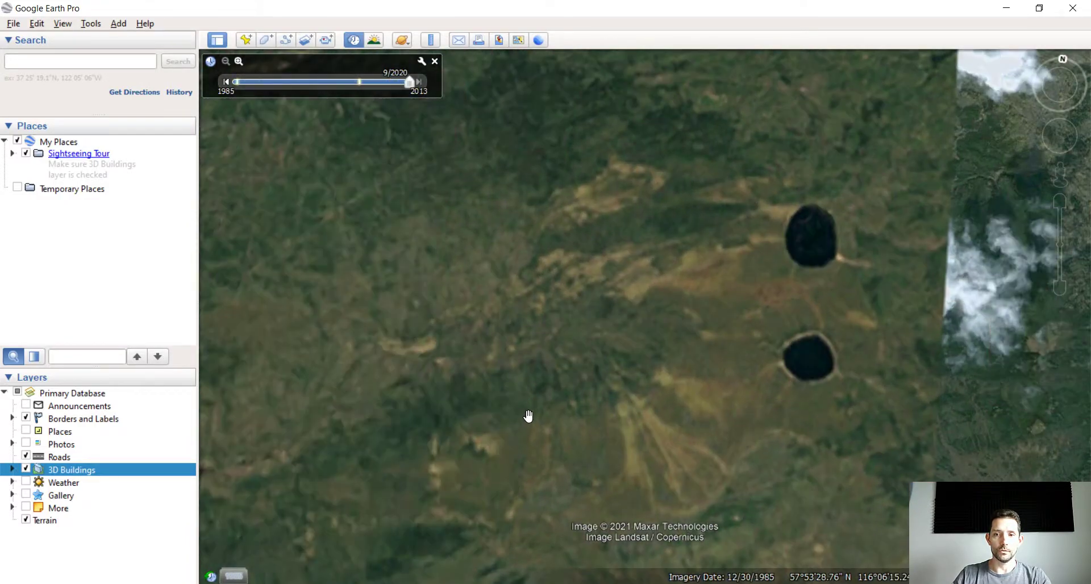
drag(913, 344, 455, 404)
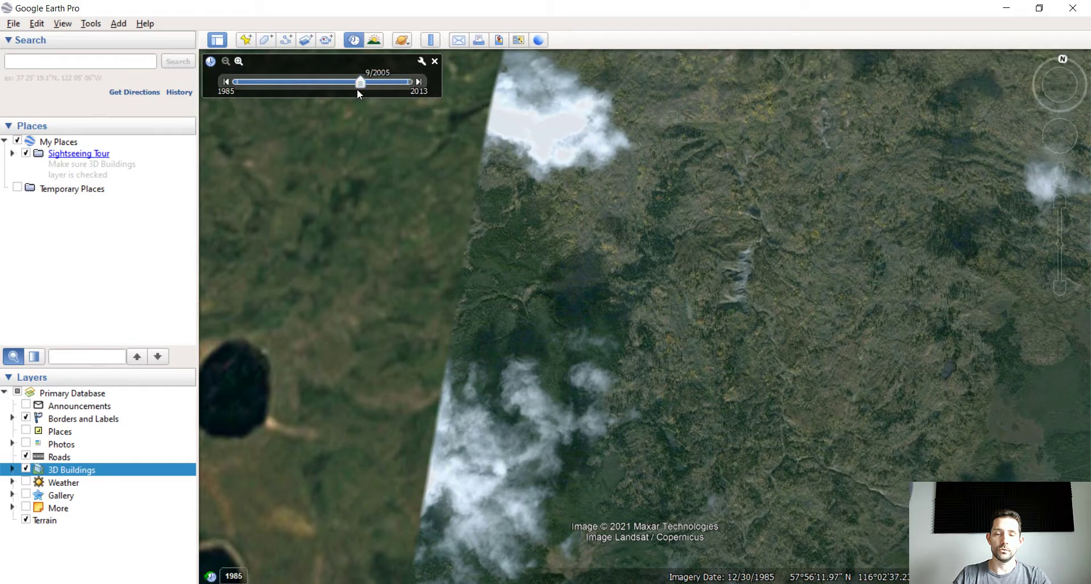
Compare historical imagery around the two small lakes by setting the timeline to 12/1985, 9/2005 and 6/2013.
drag(357, 85, 319, 86)
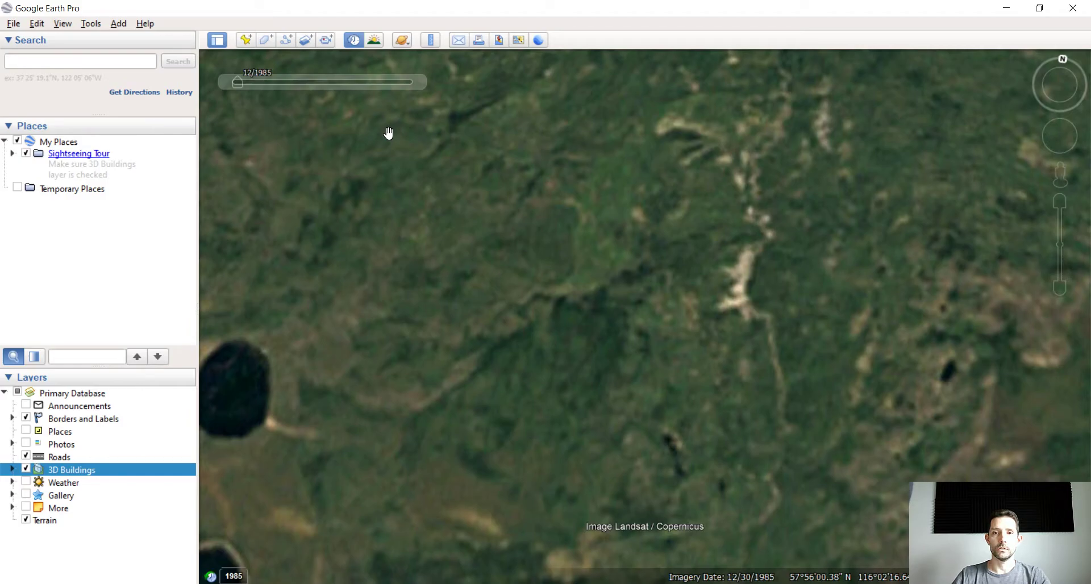
scroll(752, 227, down, 3)
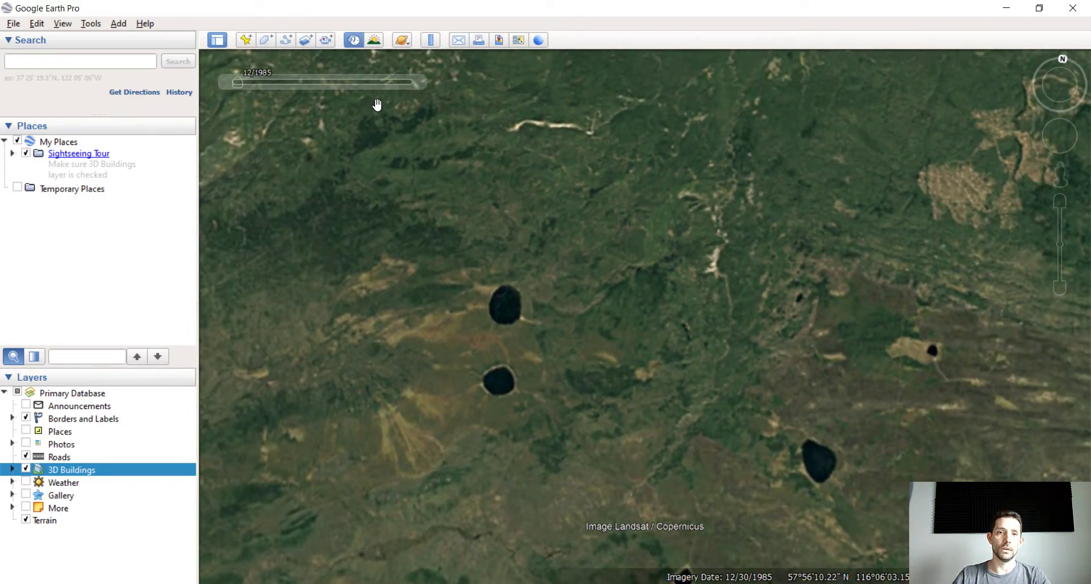
drag(245, 84, 401, 81)
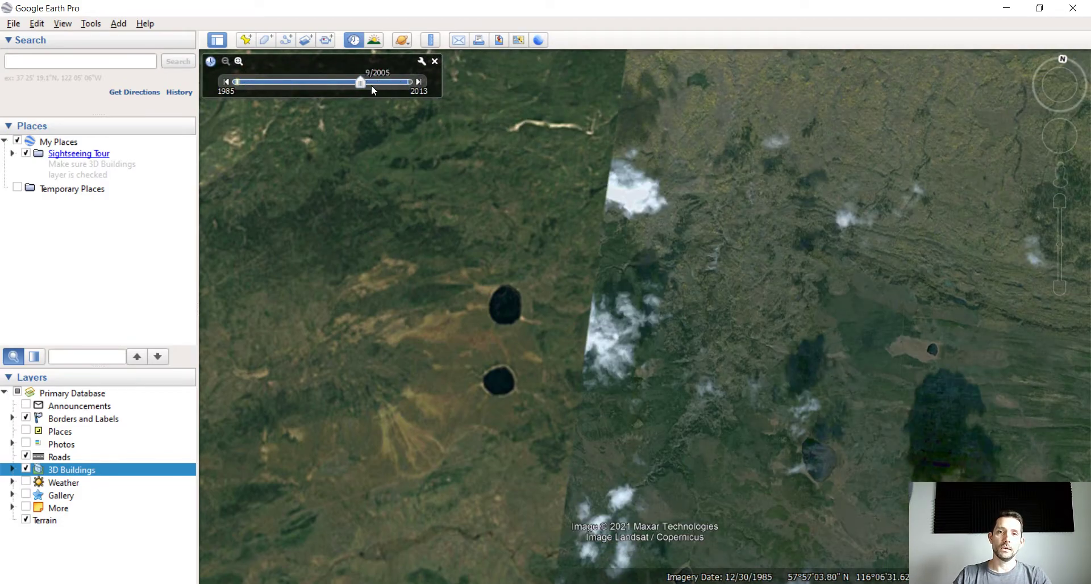
drag(362, 85, 431, 79)
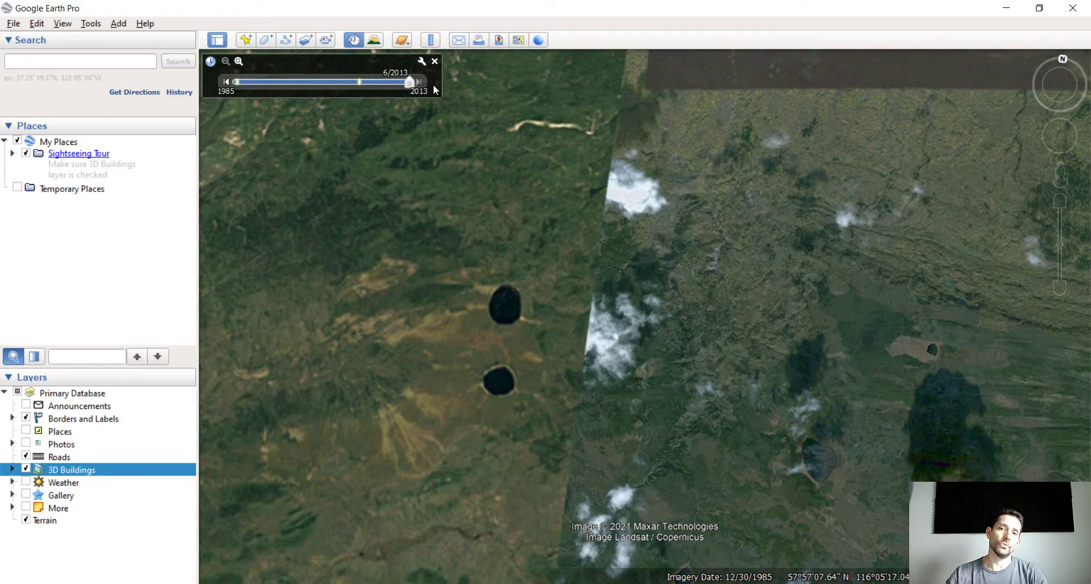
scroll(586, 181, down, 3)
scroll(586, 181, down, 2)
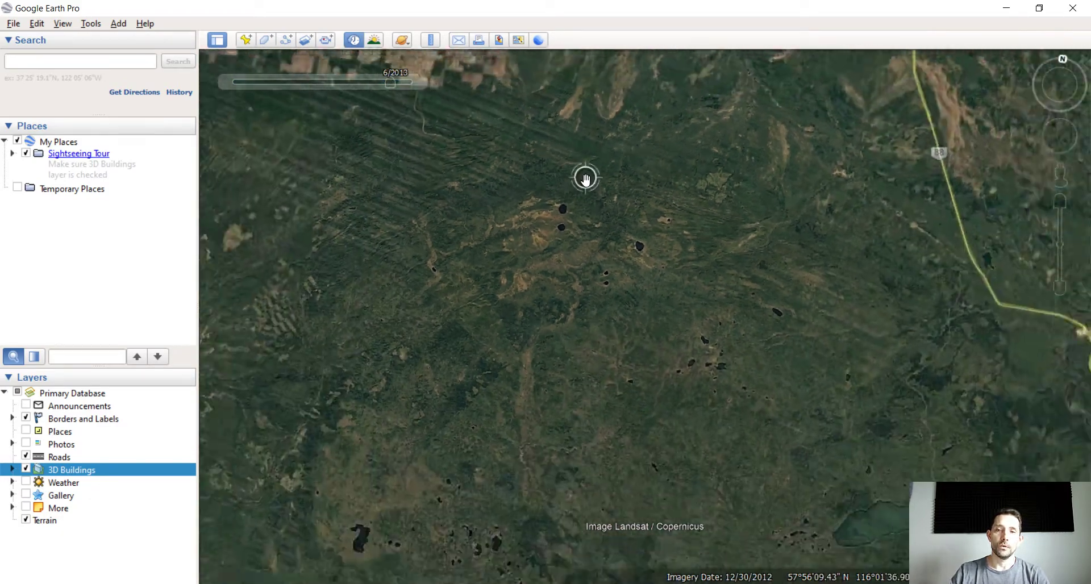